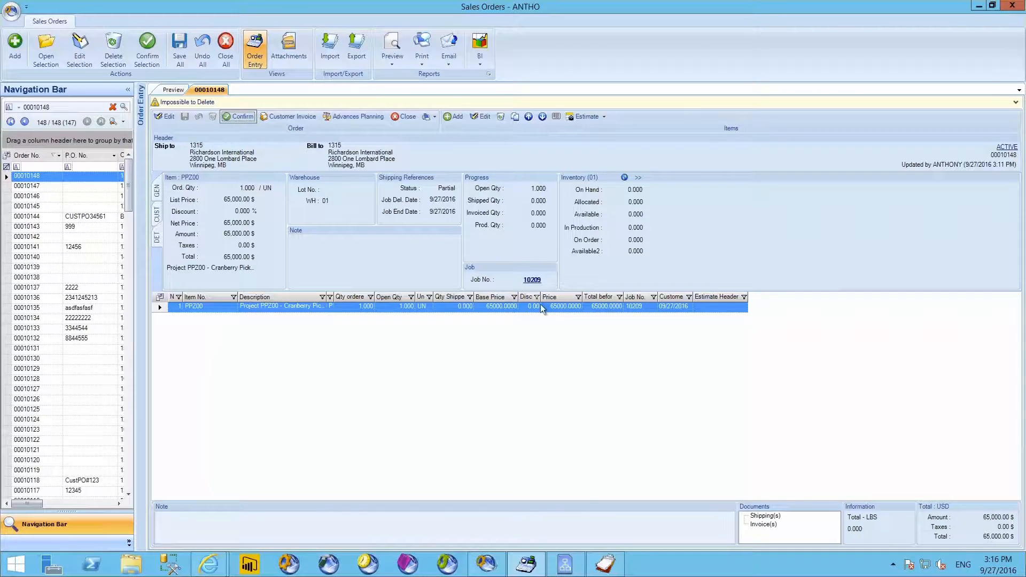
# Switch to Work Order Management and review the preliminary purchases and material planning of the Cranberry Picker job
pyautogui.click(608, 565)
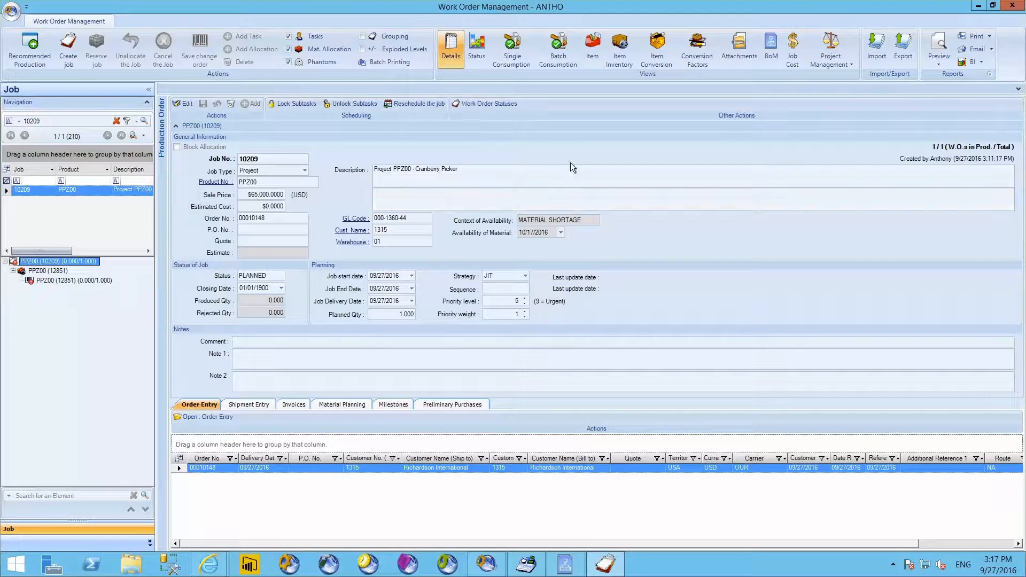
pyautogui.click(450, 405)
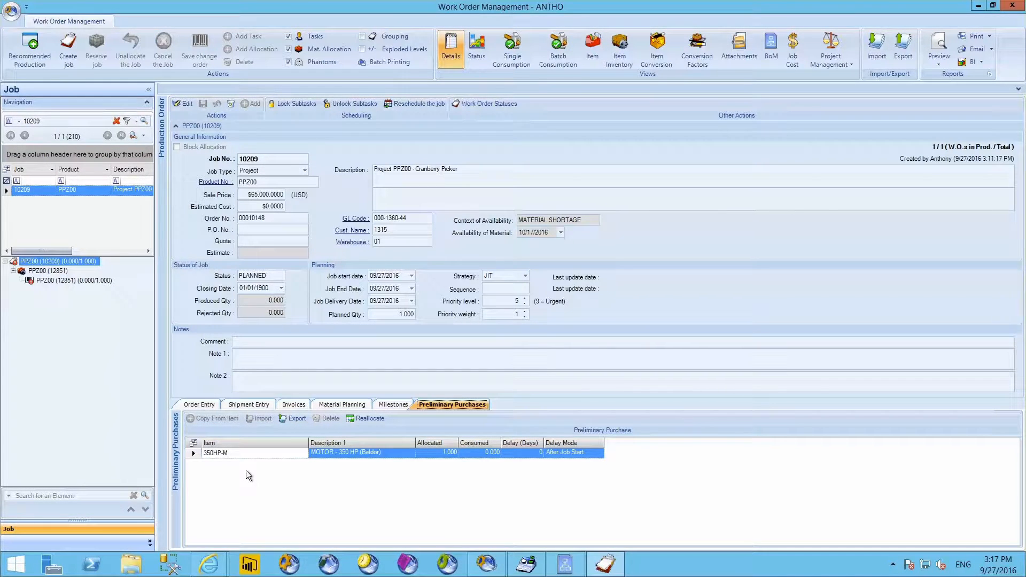
pyautogui.click(332, 405)
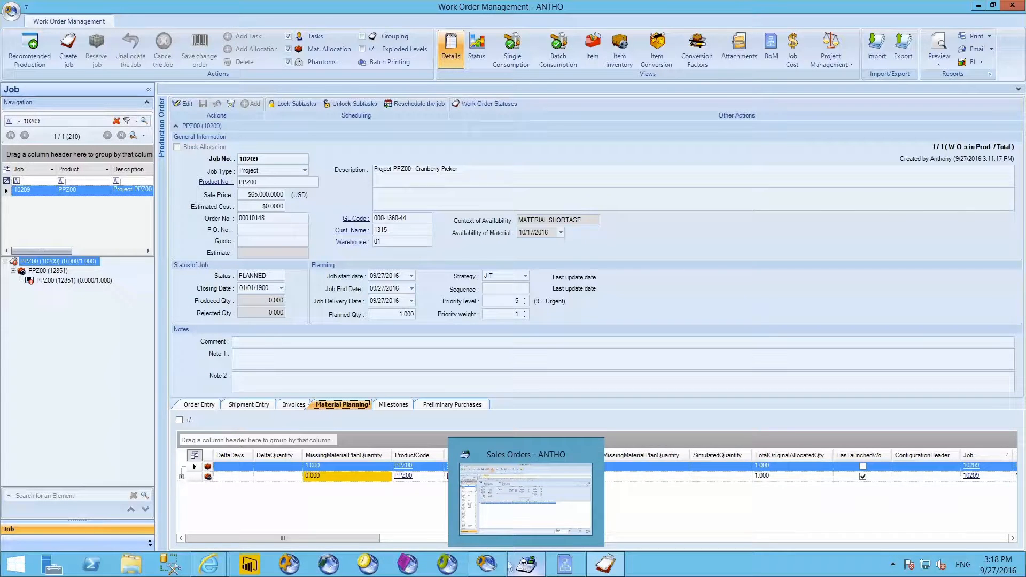
# Open the Purchase Orders module of the Vendors group from the main Genius window and bring it to the front
pyautogui.click(486, 564)
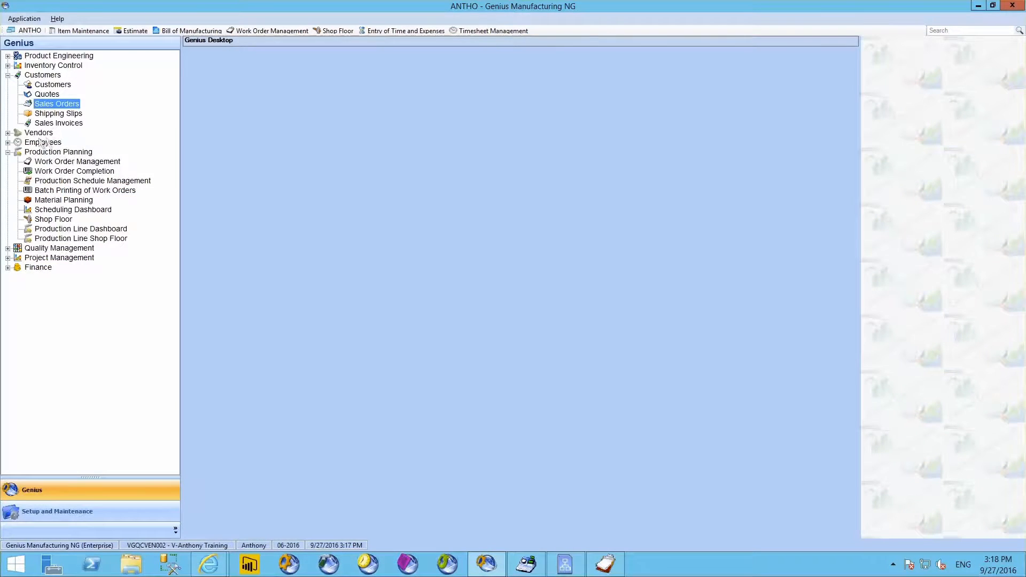
pyautogui.click(8, 134)
pyautogui.click(56, 154)
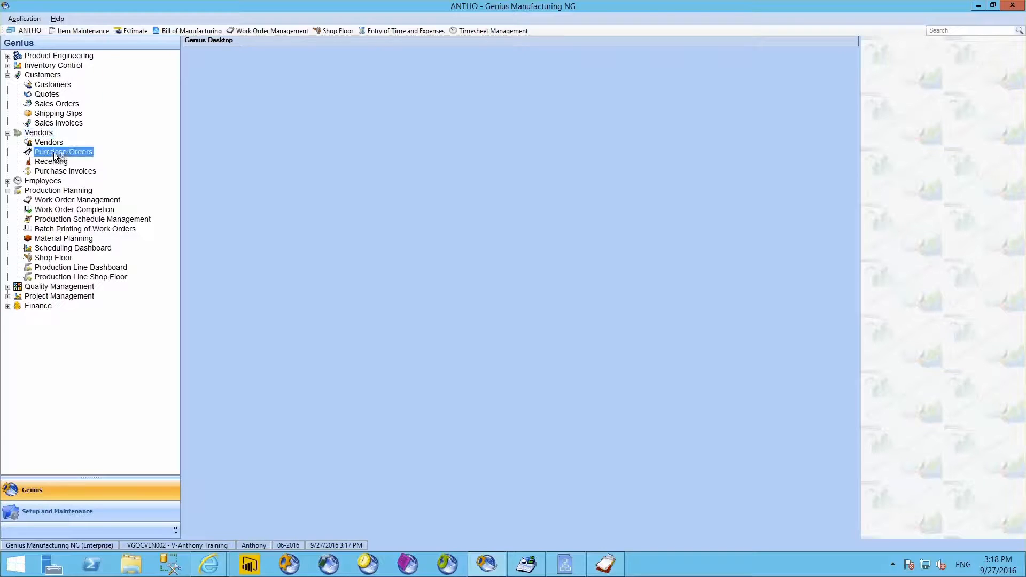
pyautogui.doubleClick(55, 154)
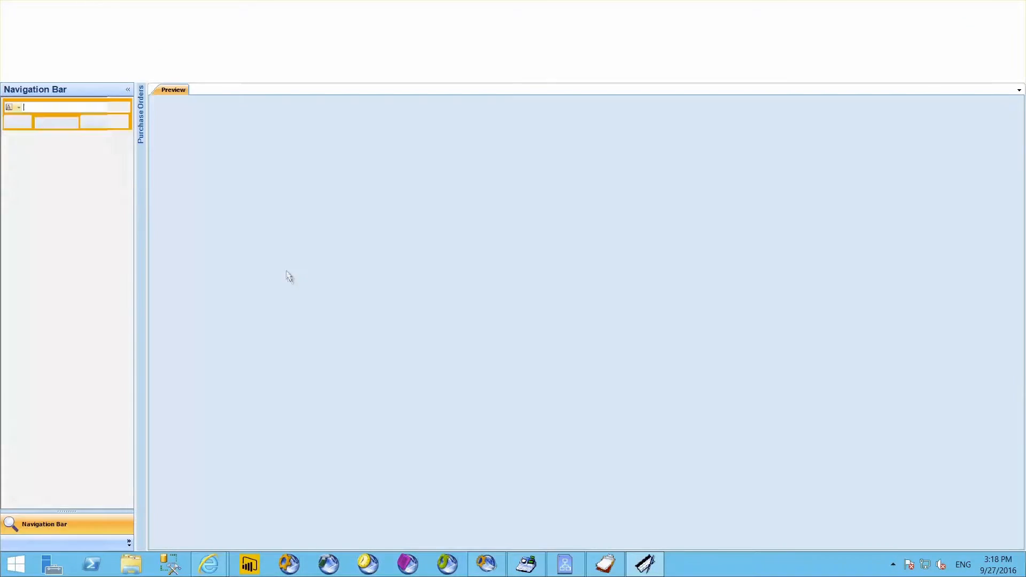
pyautogui.click(607, 570)
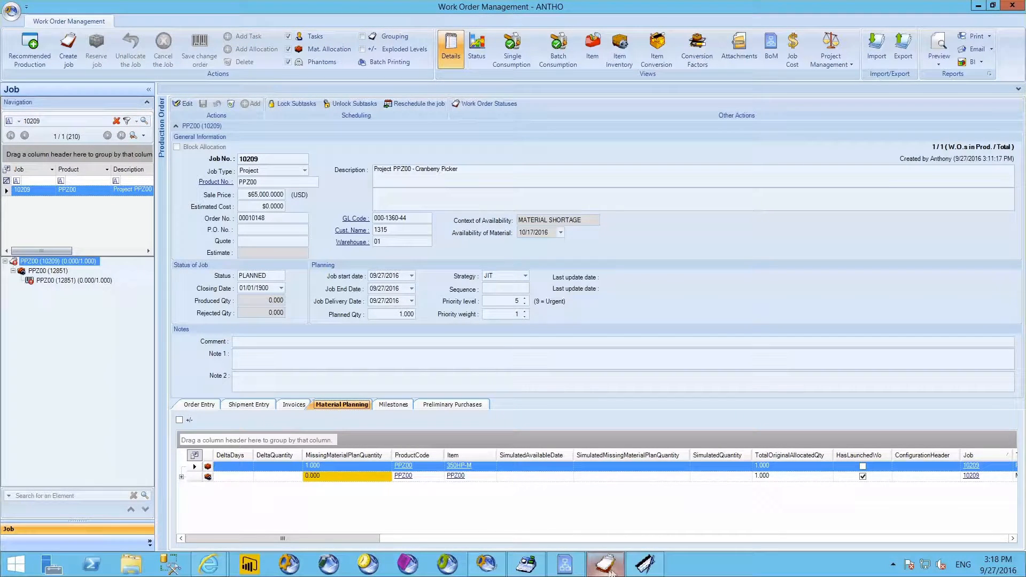
pyautogui.moveTo(642, 571)
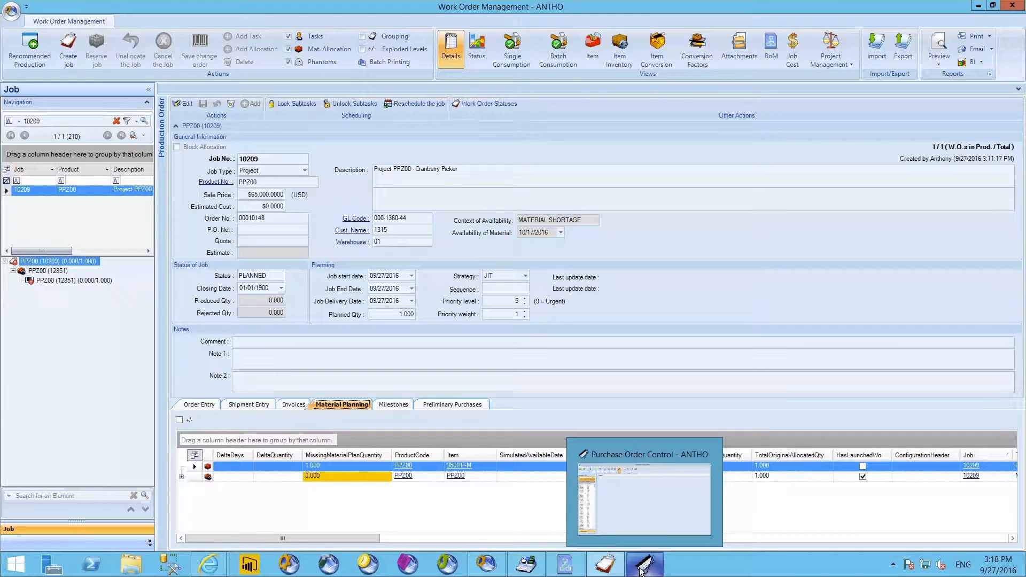
pyautogui.click(642, 570)
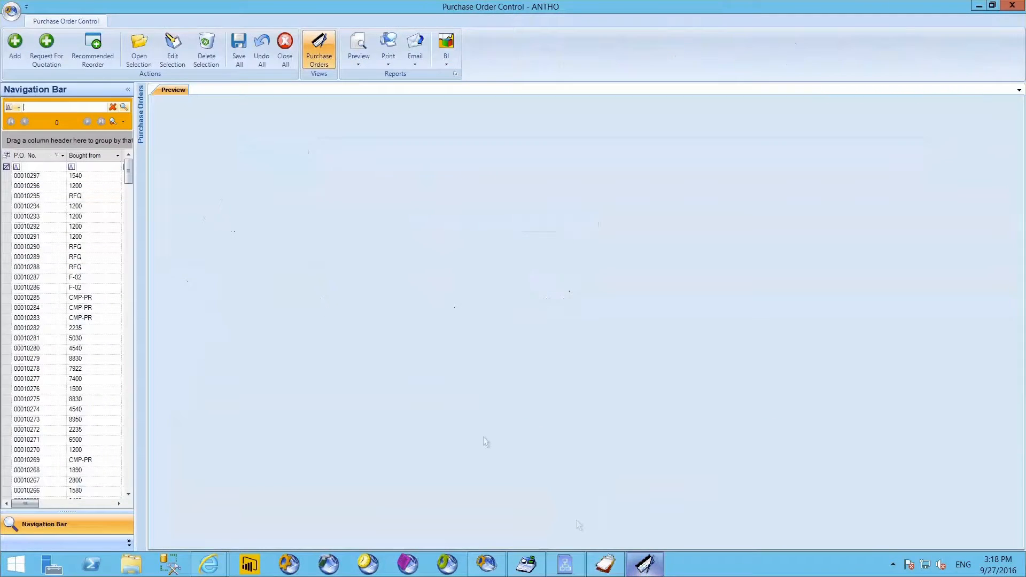
# Open Recommended Reorder and search the purchased items required for job 10209
pyautogui.click(104, 56)
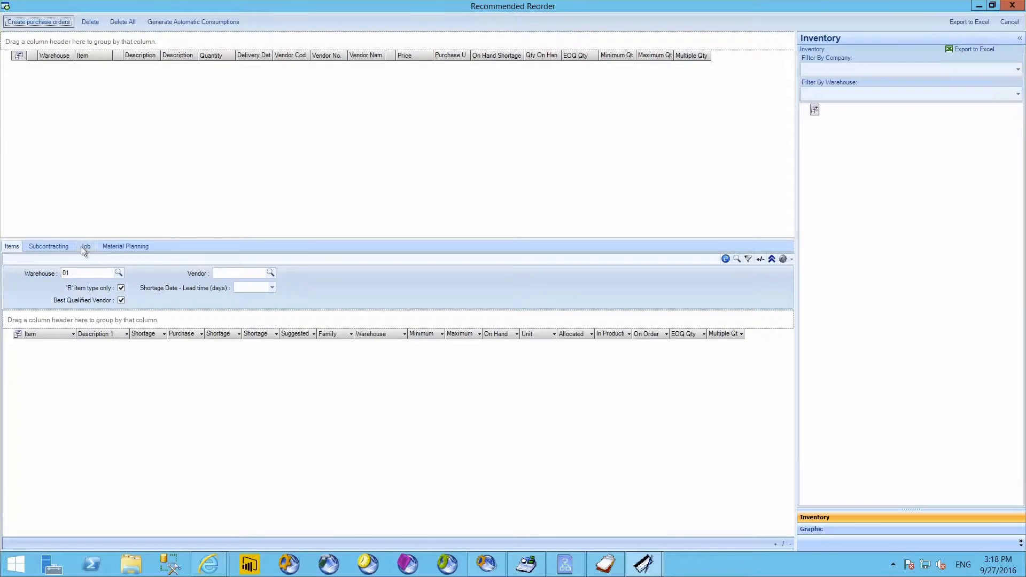
pyautogui.click(84, 247)
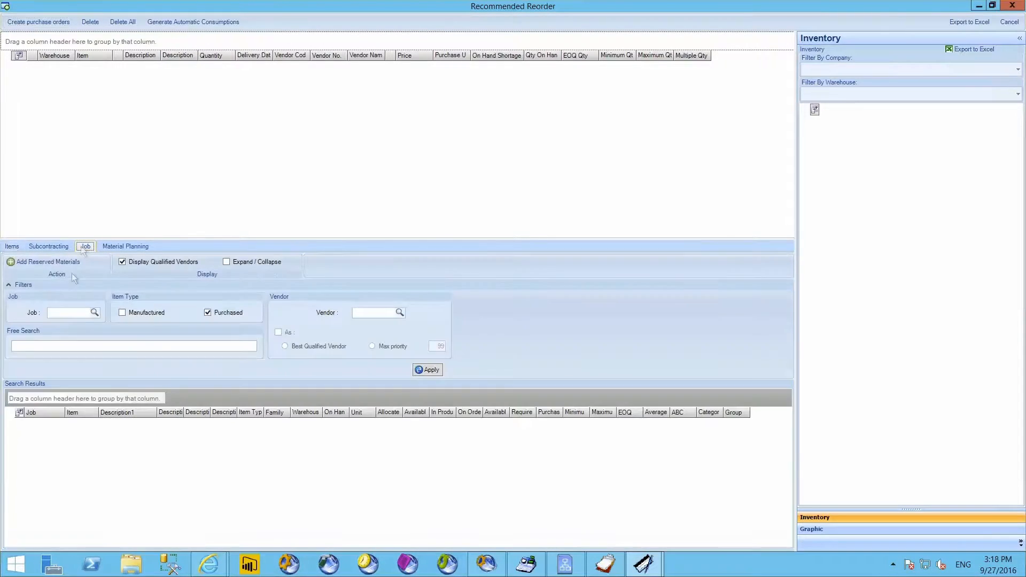
pyautogui.click(64, 310)
pyautogui.write('10209')
pyautogui.click(431, 373)
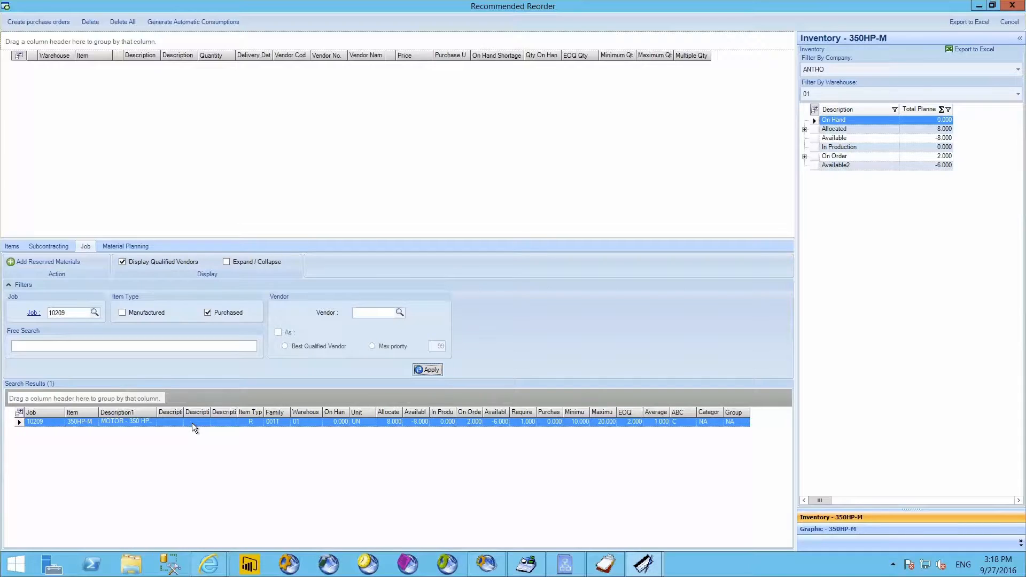
# Add item 350HP-M to the reorder list with vendor Chloride Systems and a price of 300
pyautogui.doubleClick(193, 422)
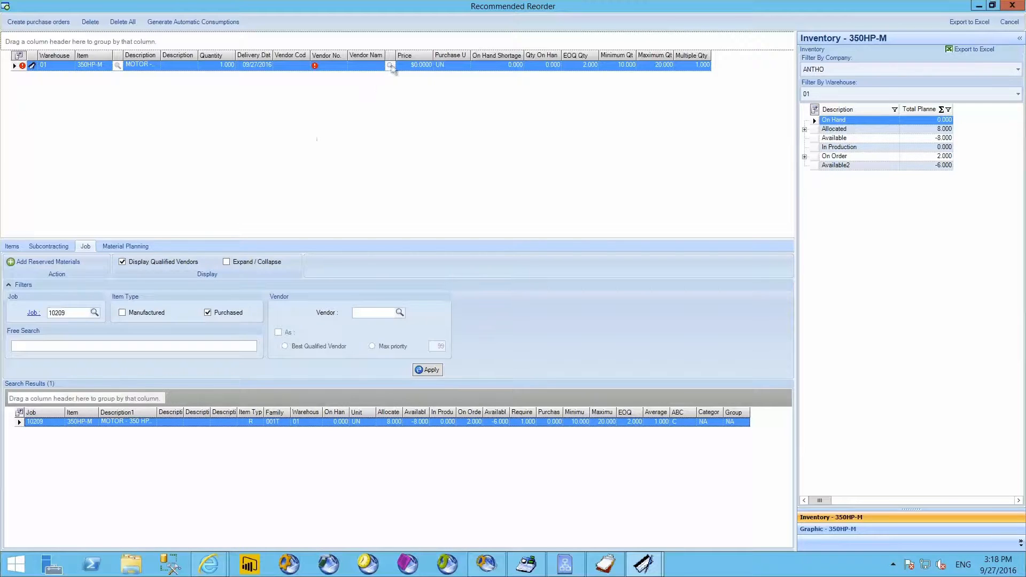
pyautogui.click(390, 65)
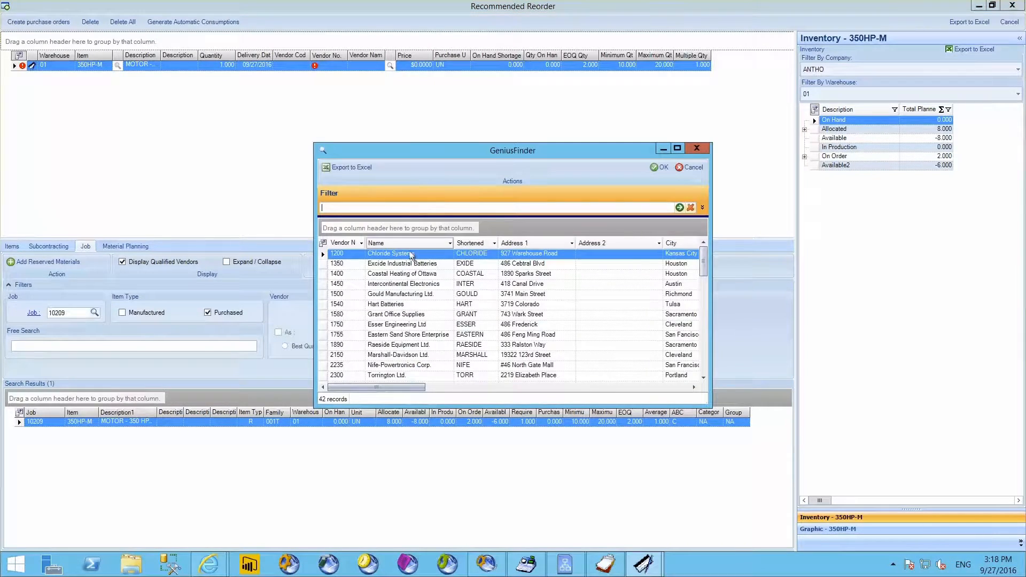
pyautogui.doubleClick(412, 255)
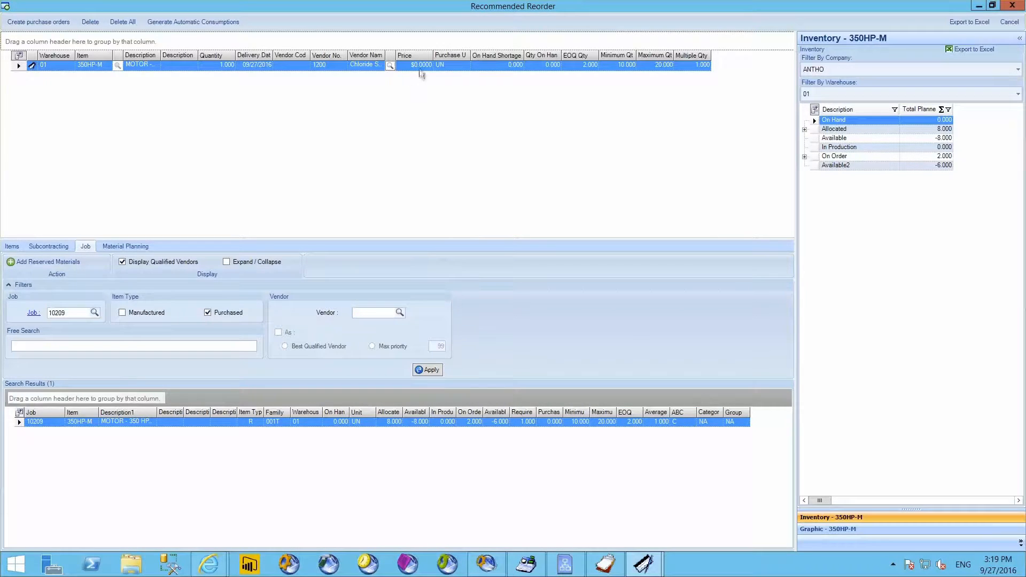
pyautogui.click(420, 65)
pyautogui.press('BackSpace')
pyautogui.write('300')
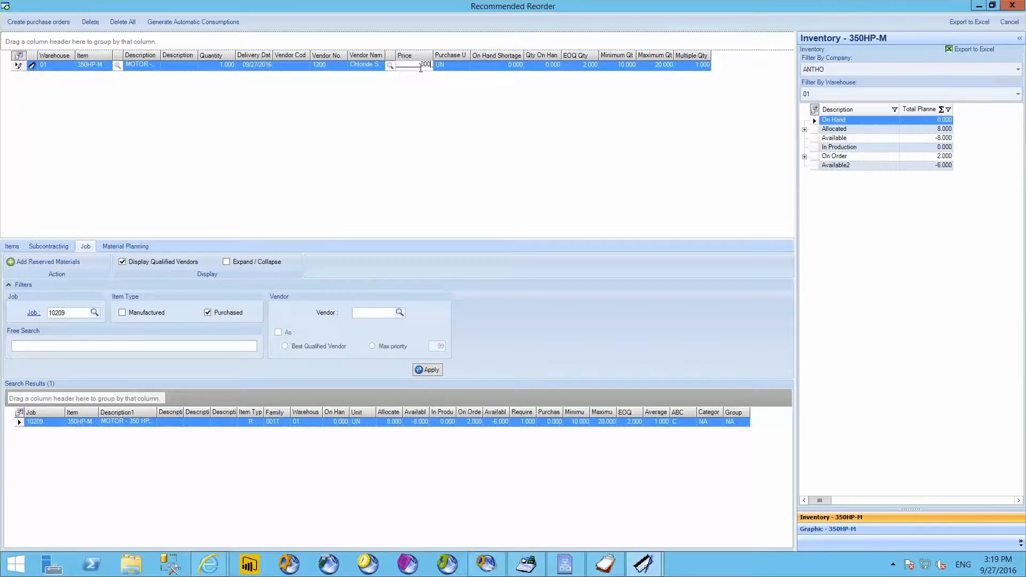
pyautogui.press('Tab')
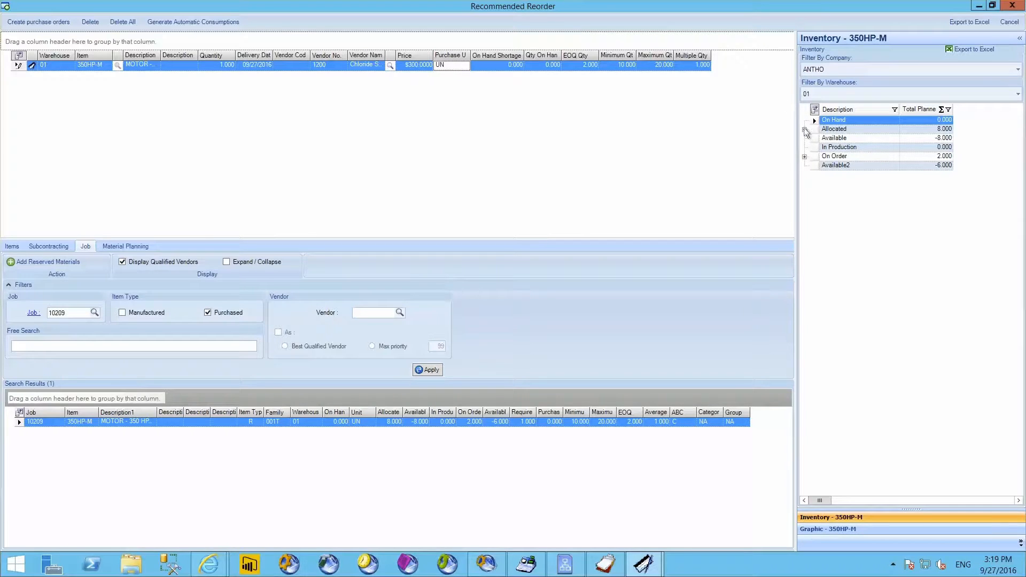
# Examine the allocated and on-order details in the inventory of item 350HP-M
pyautogui.click(804, 129)
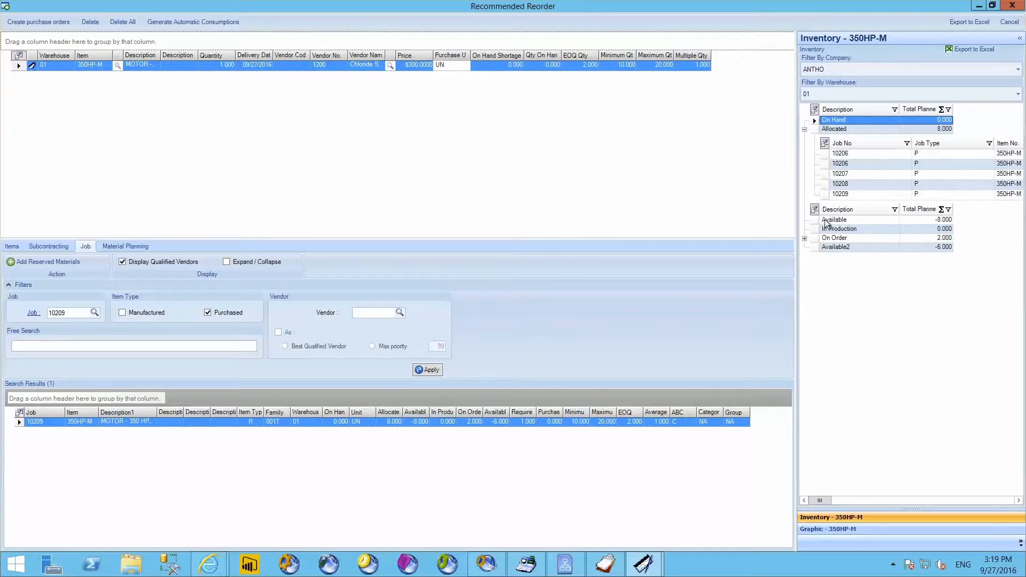
pyautogui.click(805, 239)
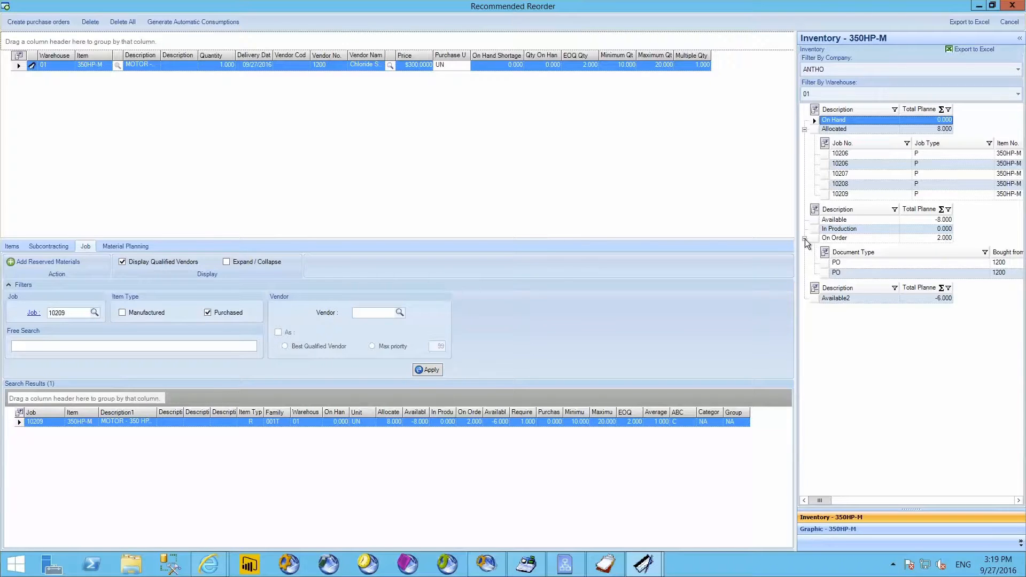
pyautogui.click(805, 239)
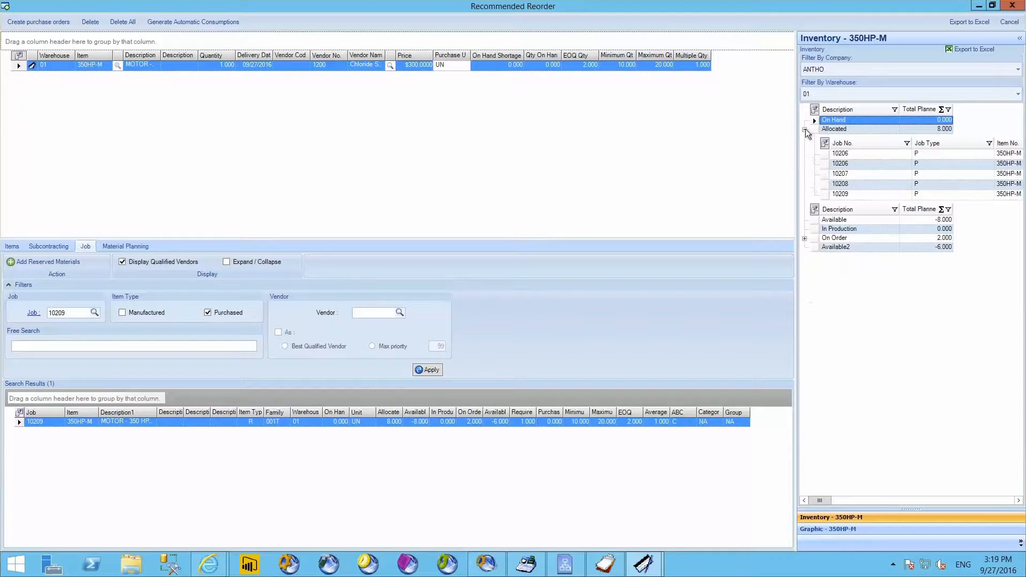
pyautogui.click(805, 130)
# Create the purchase order from the reorder list and expand its 350HP-M line to show the linked job
pyautogui.click(48, 23)
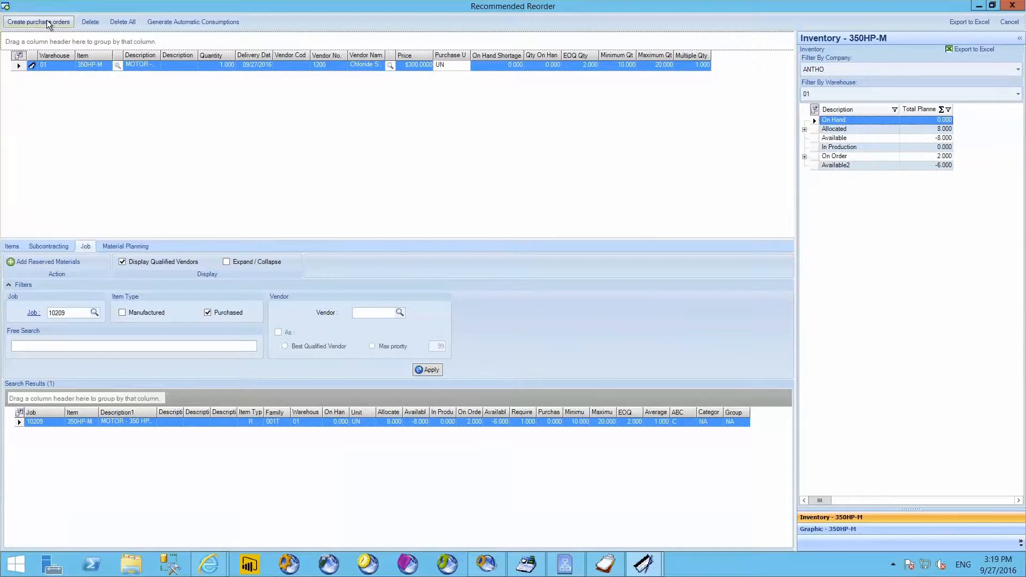
pyautogui.click(507, 322)
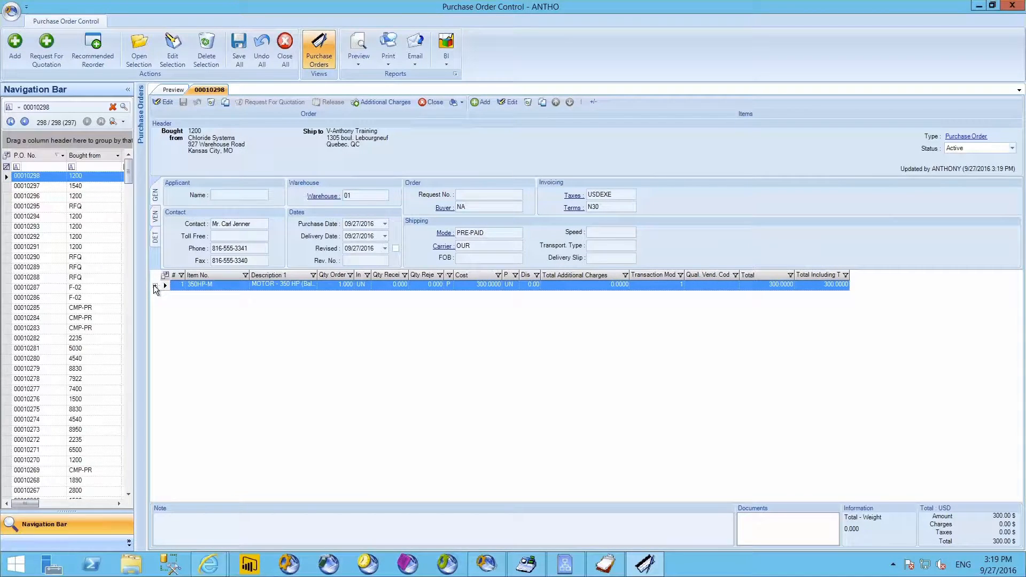
pyautogui.click(155, 287)
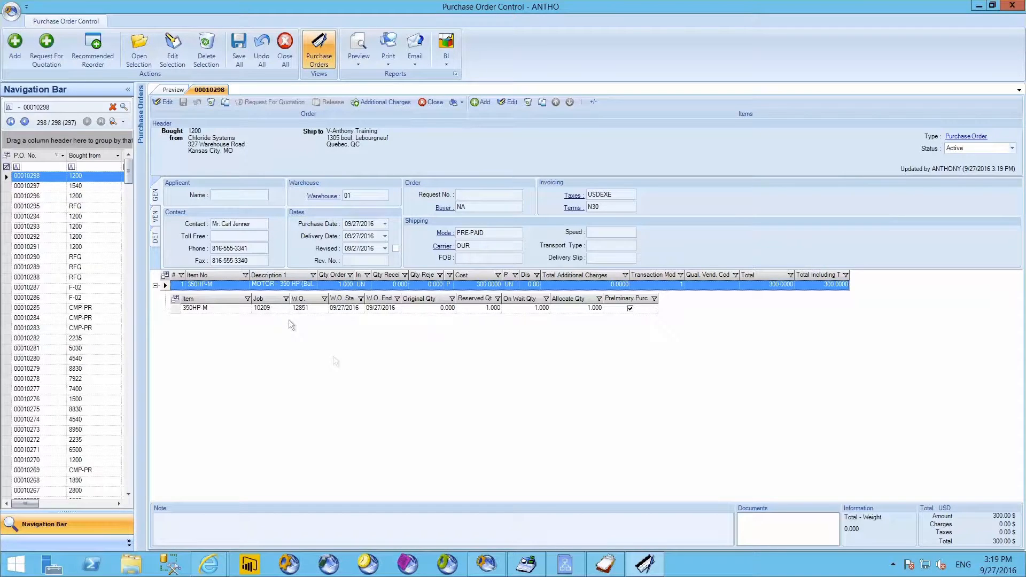
# Return to Work Order Management, update the job's work order statuses and expand the material planning line of 350HP-M
pyautogui.click(612, 570)
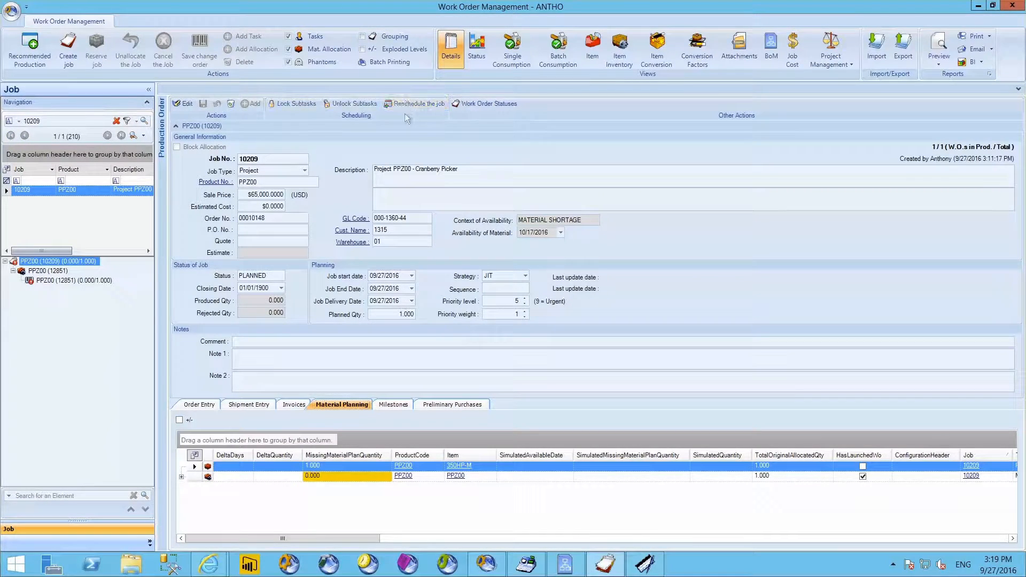
pyautogui.click(535, 318)
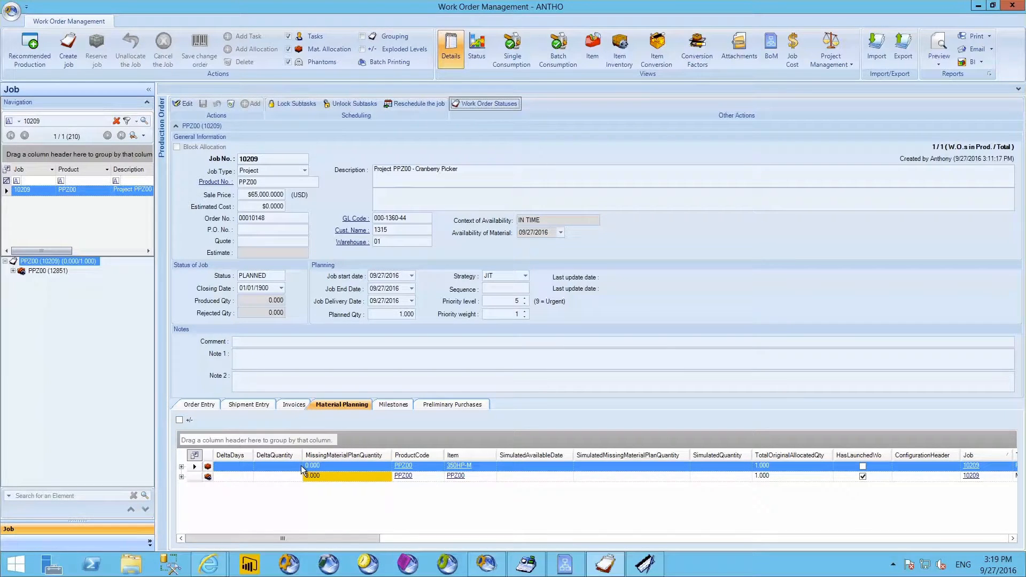
pyautogui.click(182, 466)
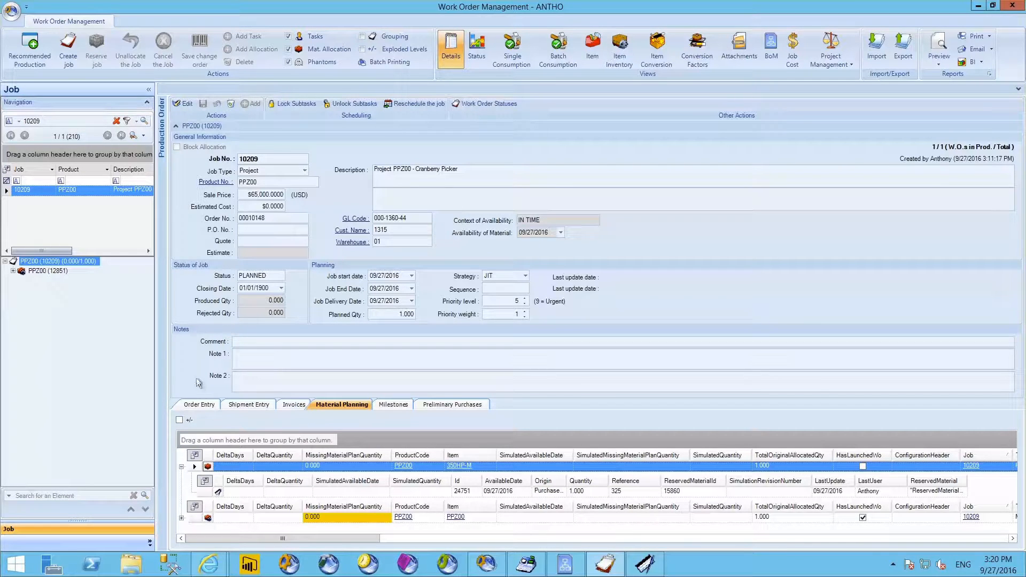
# Add an allocation of item 19-200X with a quantity of 1 to the PPZ00 work order and save it
pyautogui.click(12, 271)
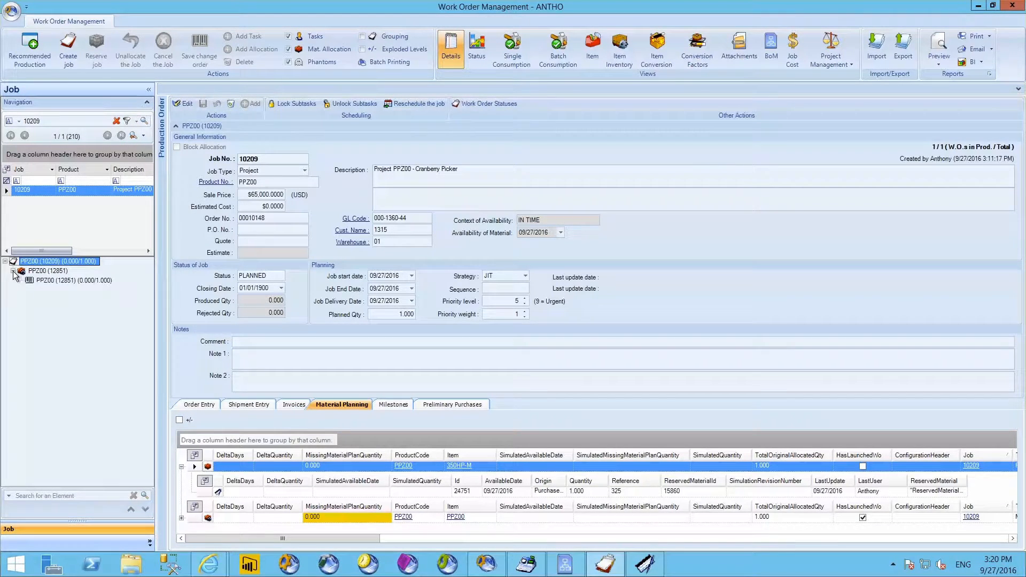
pyautogui.rightClick(67, 278)
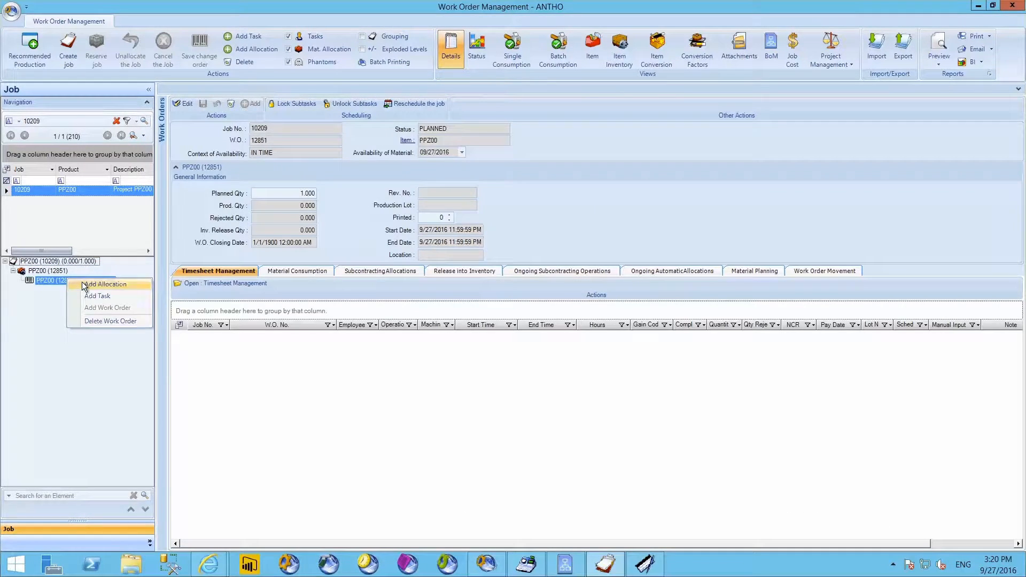
pyautogui.click(84, 285)
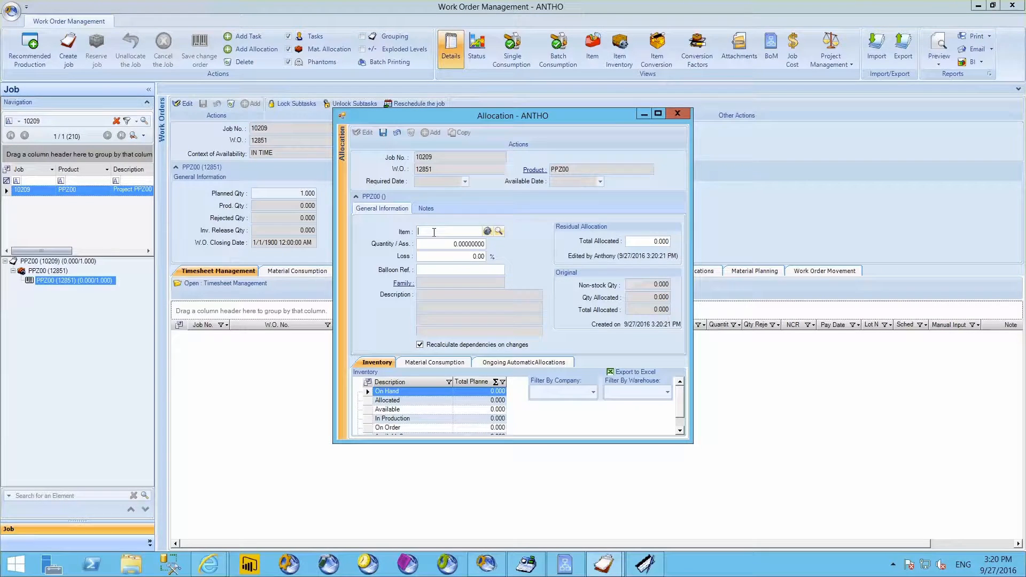
pyautogui.write('19-200X')
pyautogui.press('Return')
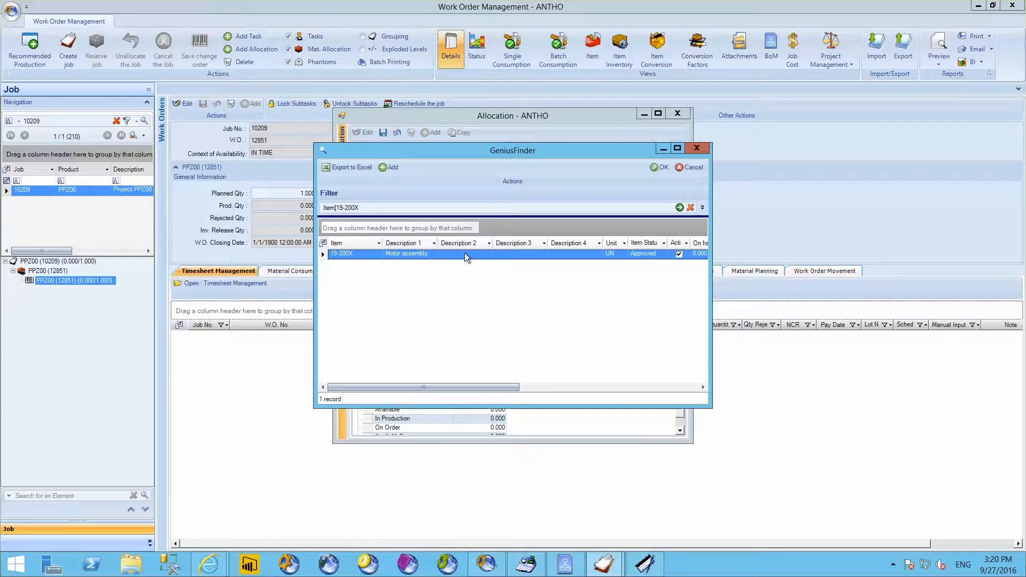
pyautogui.doubleClick(464, 252)
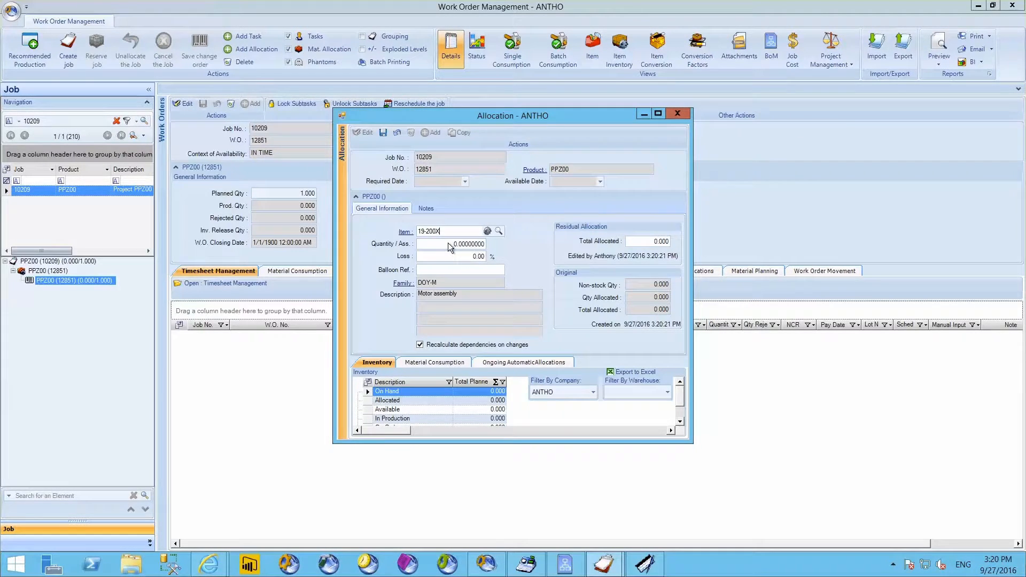
pyautogui.click(450, 246)
pyautogui.write('1')
pyautogui.click(383, 132)
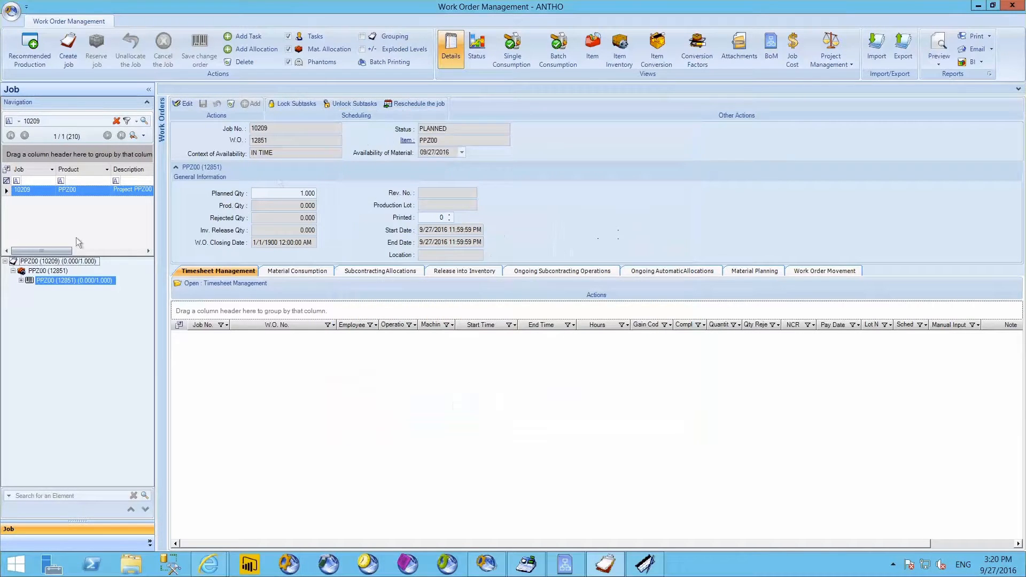
# Add a work order for the 19-200X allocation and expand it to show its components
pyautogui.click(22, 281)
pyautogui.rightClick(46, 290)
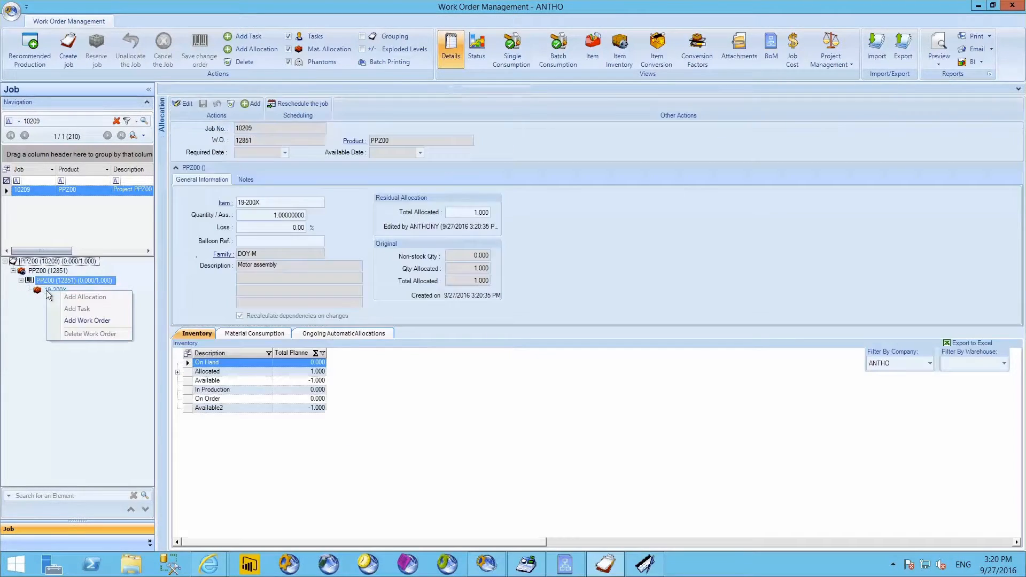
pyautogui.click(78, 319)
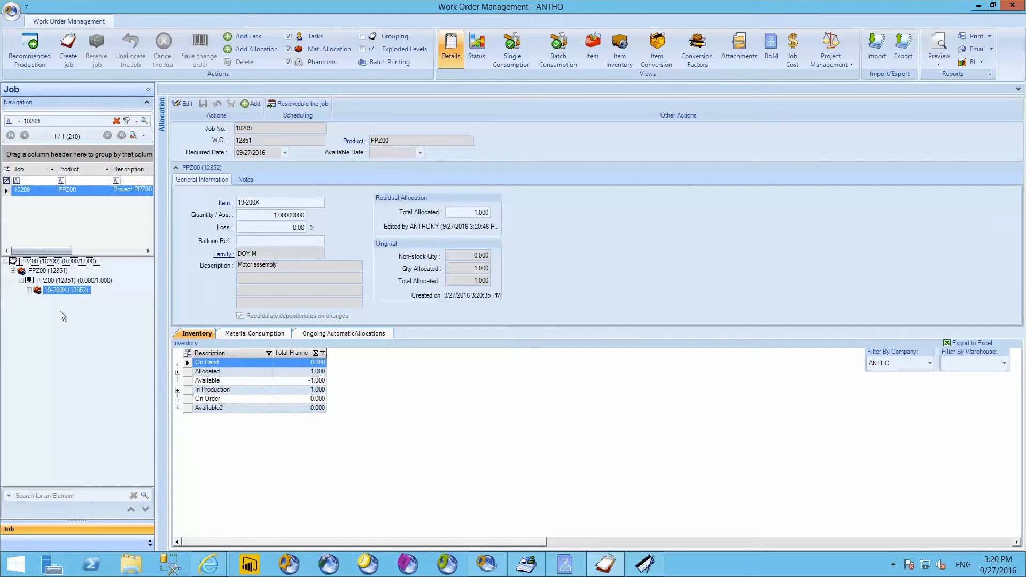
pyautogui.click(29, 290)
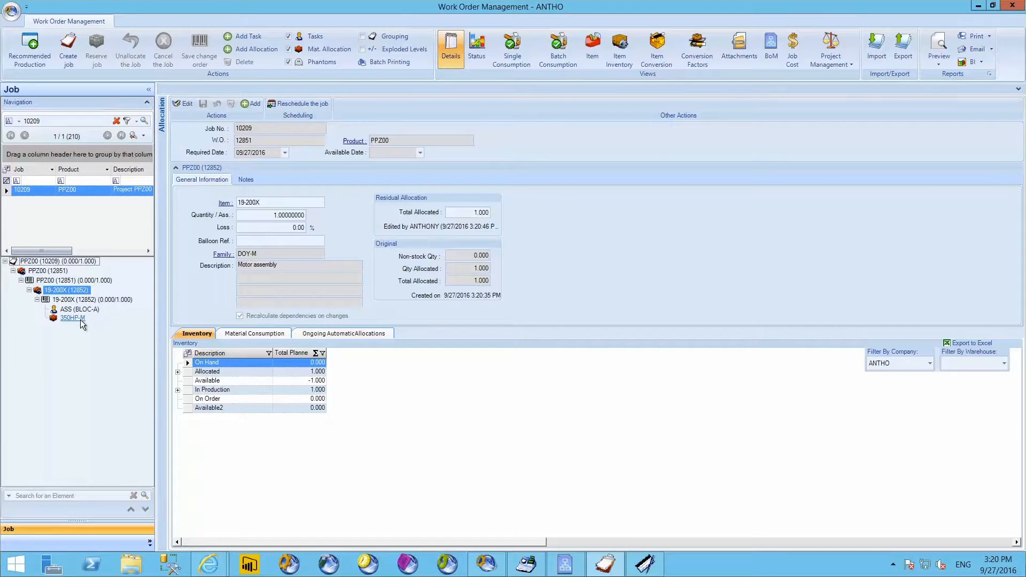
# Reallocate job 10209's preliminary 350HP-M purchase to the material allocation of the 19-200X work order and save the reallocation
pyautogui.click(74, 262)
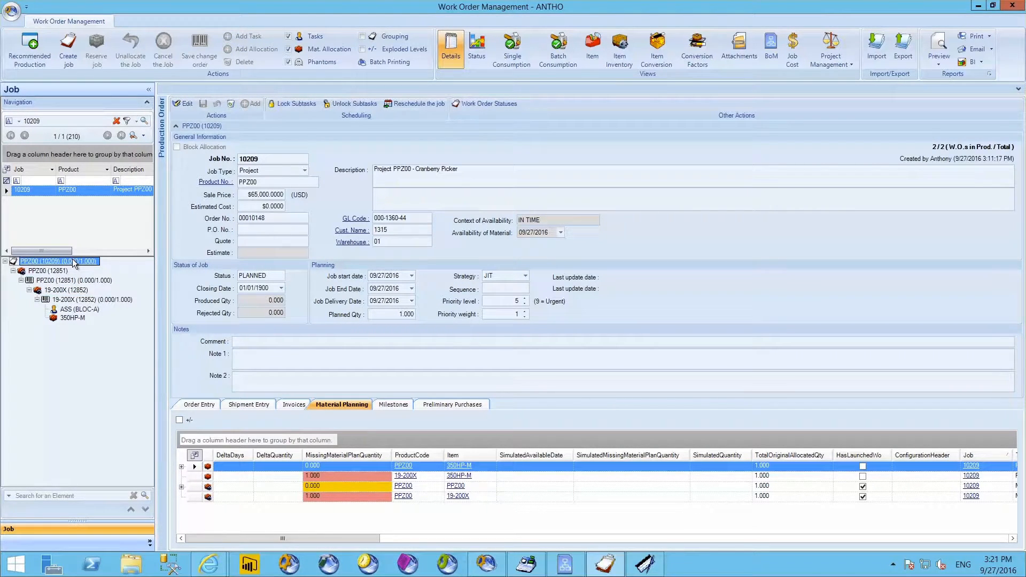
pyautogui.click(443, 404)
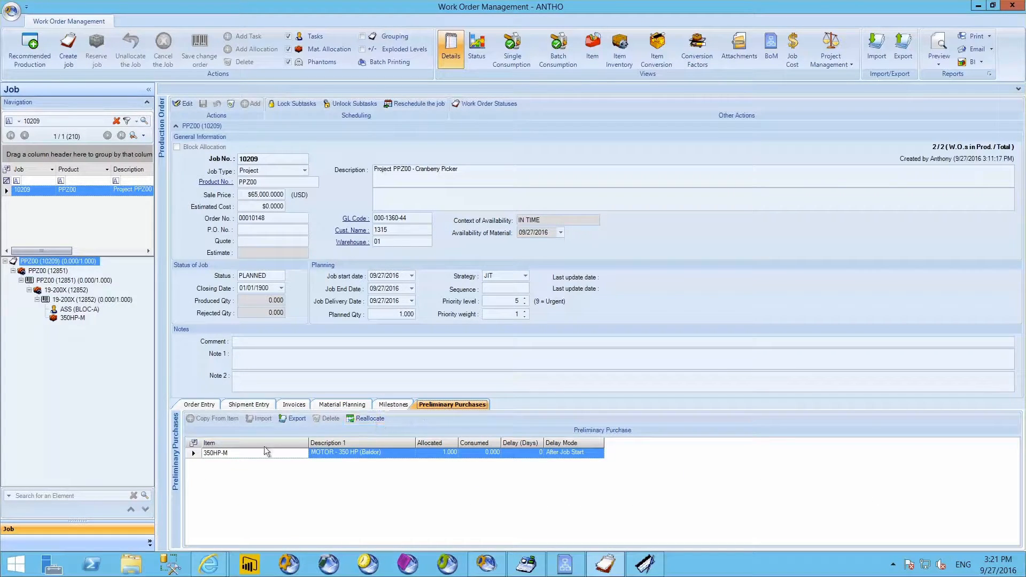
pyautogui.click(260, 452)
pyautogui.click(377, 417)
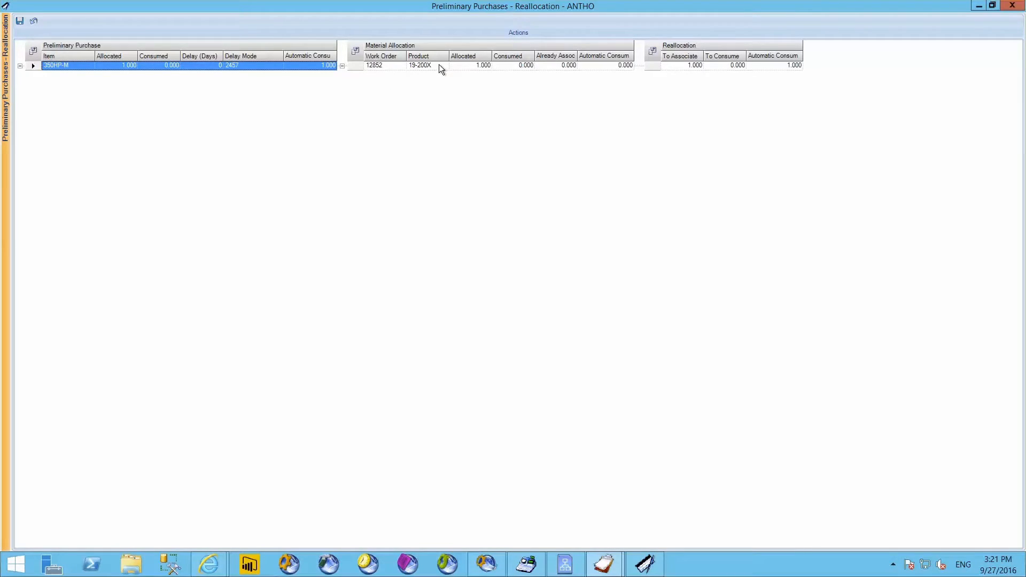
pyautogui.click(20, 24)
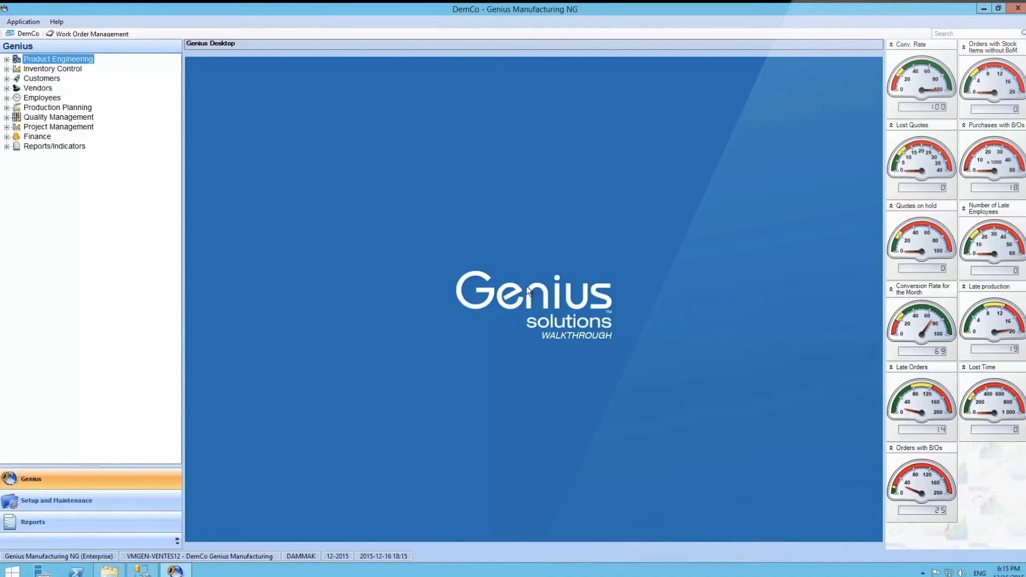
# Open the customer quotes and widen the navigation list to show more columns
pyautogui.doubleClick(57, 80)
pyautogui.doubleClick(52, 98)
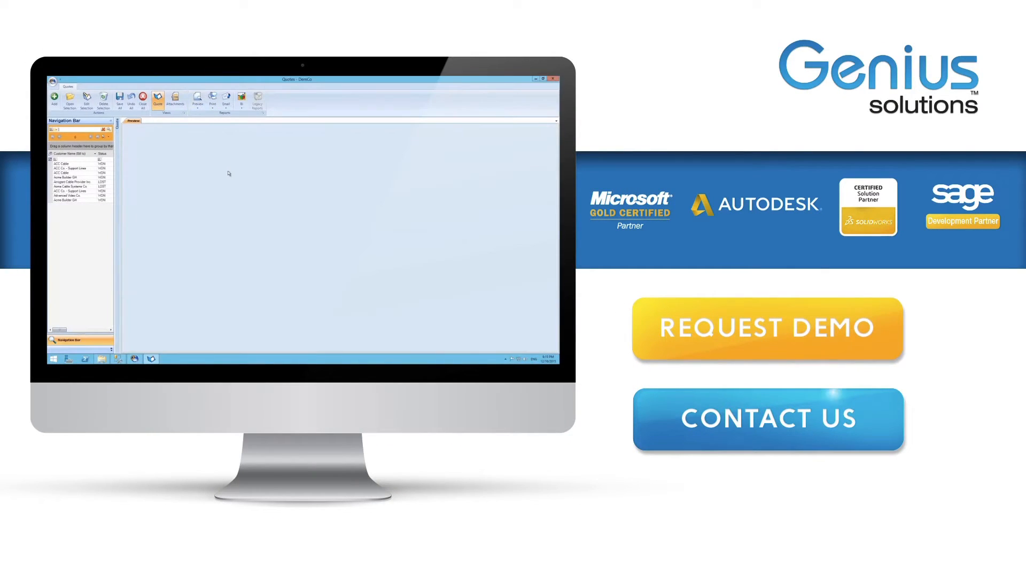
pyautogui.moveTo(115, 199); pyautogui.dragTo(203, 200)
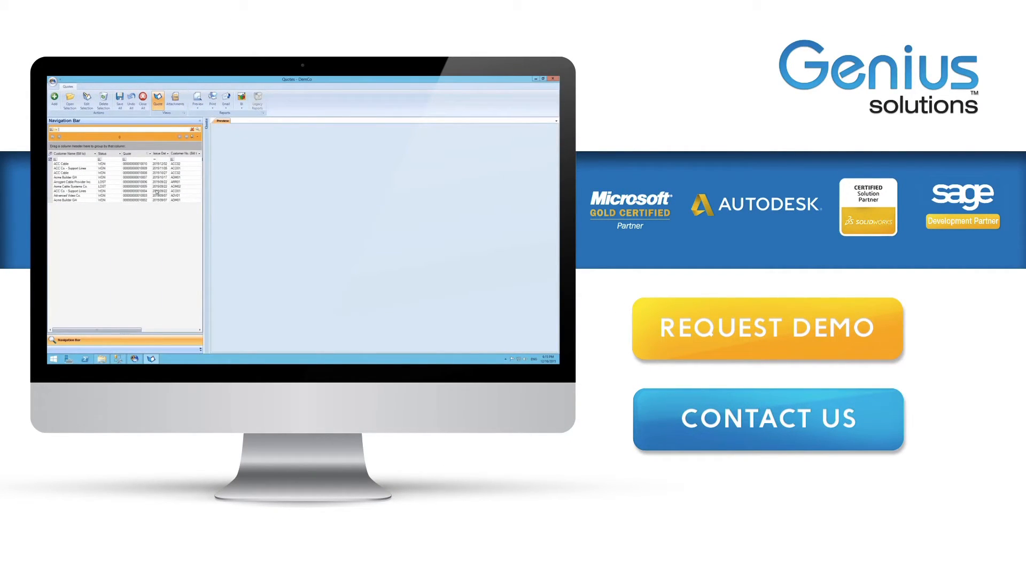
# Try grouping the quote list by status and sort the quotes by issue date
pyautogui.moveTo(86, 327)
pyautogui.mouseDown()
pyautogui.moveTo(111, 328)
pyautogui.moveTo(87, 327)
pyautogui.mouseUp()
pyautogui.click(100, 154)
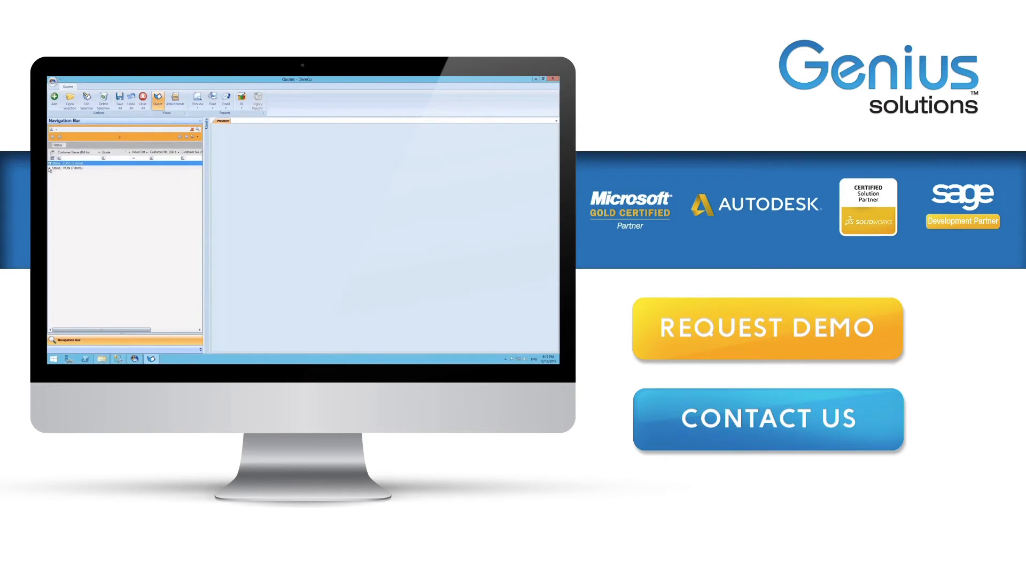
pyautogui.click(159, 154)
# Add a new quote and select its customer from the customer list
pyautogui.click(54, 102)
pyautogui.click(272, 165)
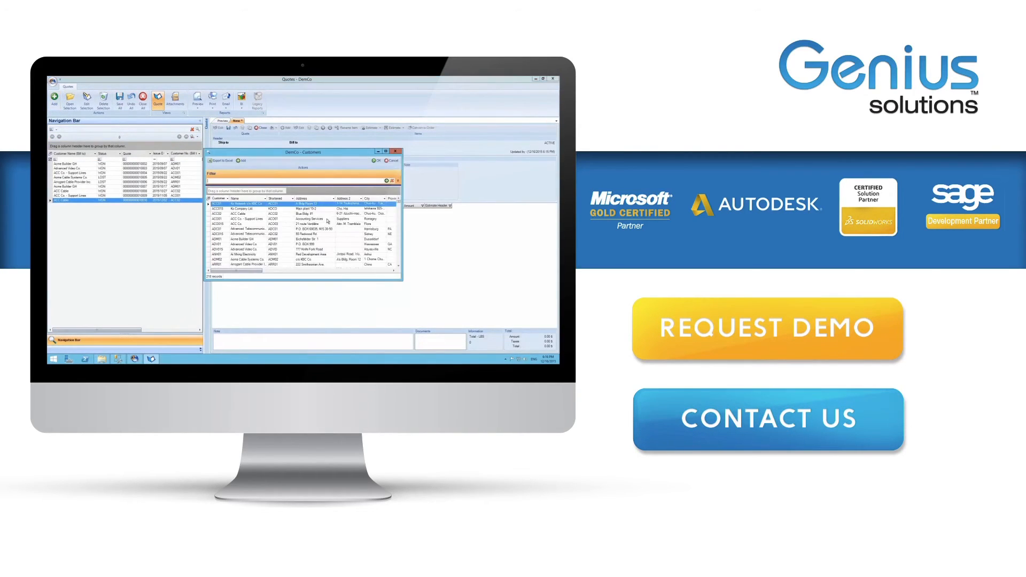
pyautogui.doubleClick(321, 214)
# Add the Gooseneck Trailer item to the quote with a 5% discount and save the quote
pyautogui.click(286, 130)
pyautogui.write('TR')
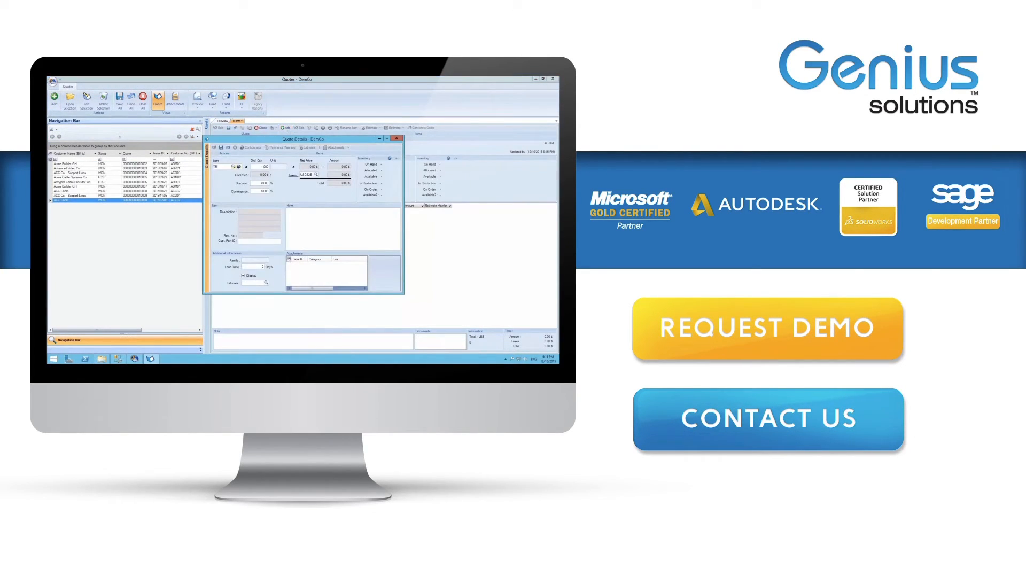
pyautogui.press('Tab')
pyautogui.press('Tab')
pyautogui.press('Tab')
pyautogui.press('Tab')
pyautogui.write('5')
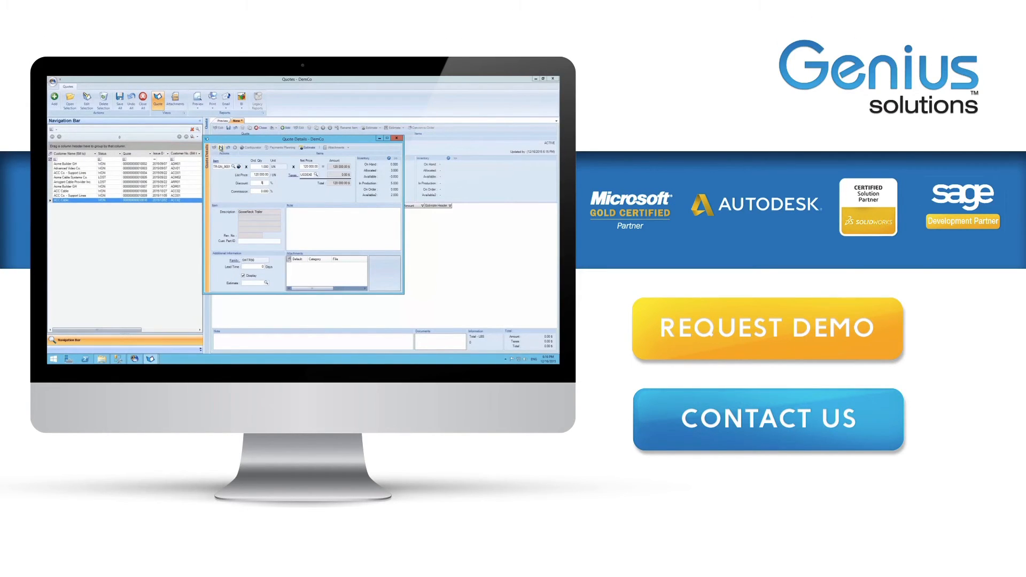
pyautogui.click(221, 148)
pyautogui.click(396, 138)
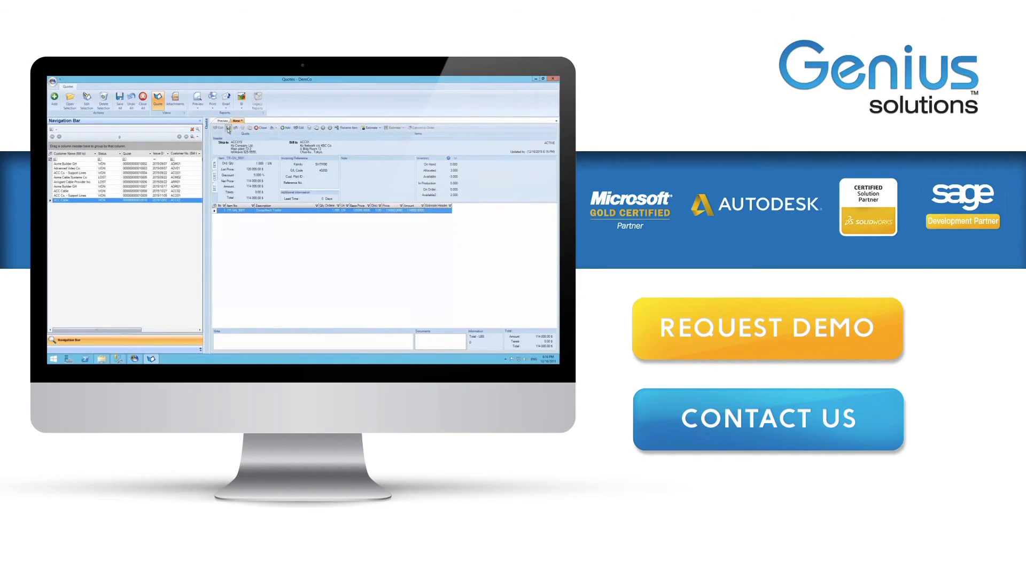
pyautogui.click(228, 128)
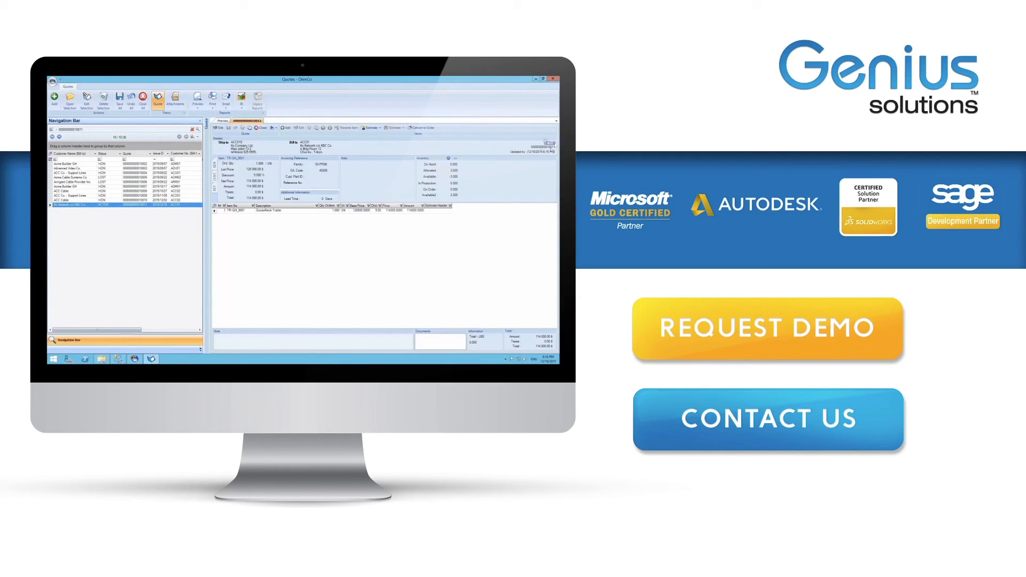